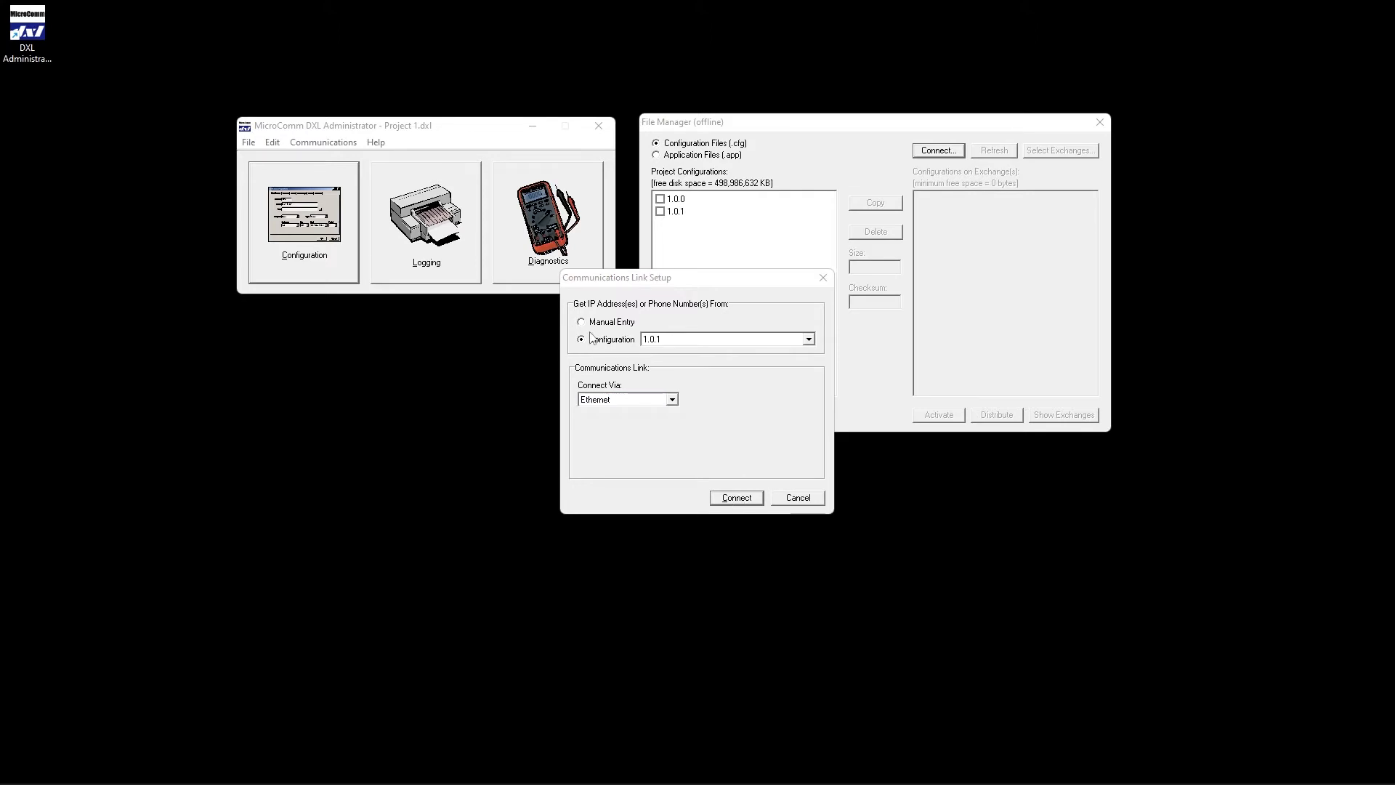
# - Connect to the exchange over Ethernet using the manually entered IP address 192.168.1.65, and move the communication status window beside the main window
pyautogui.click(582, 323)
pyautogui.click(586, 465)
pyautogui.write('192')
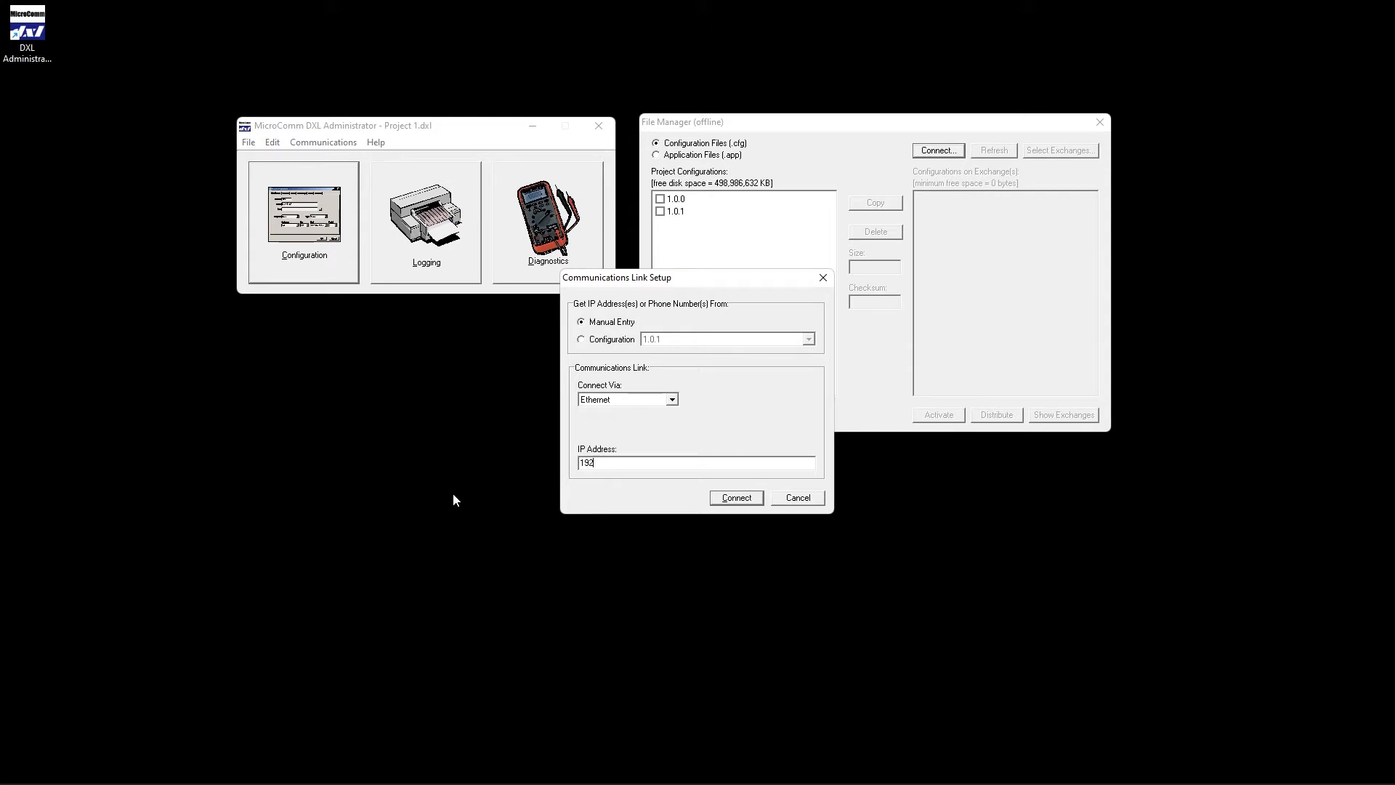
pyautogui.write('.168.1.65')
pyautogui.click(726, 497)
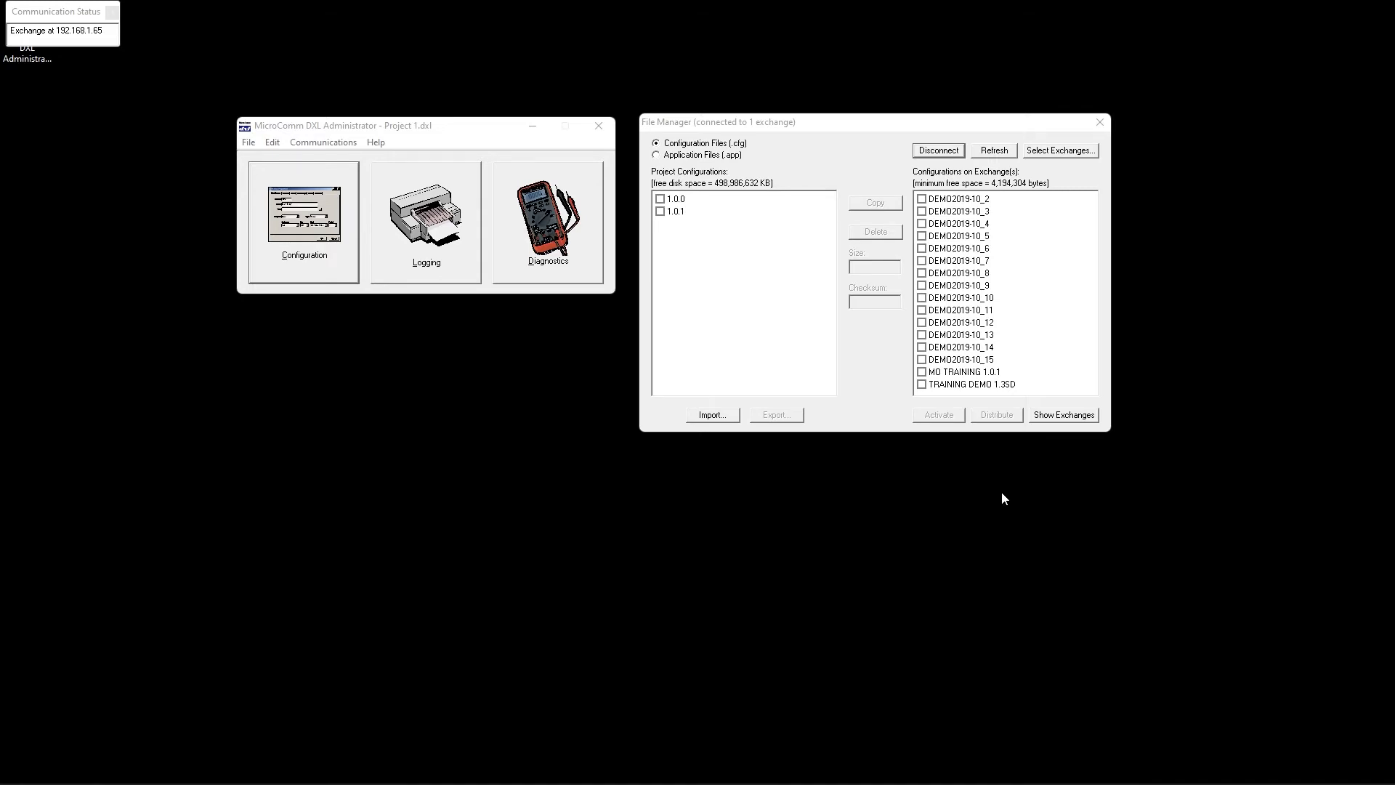
pyautogui.moveTo(43, 19); pyautogui.dragTo(125, 182)
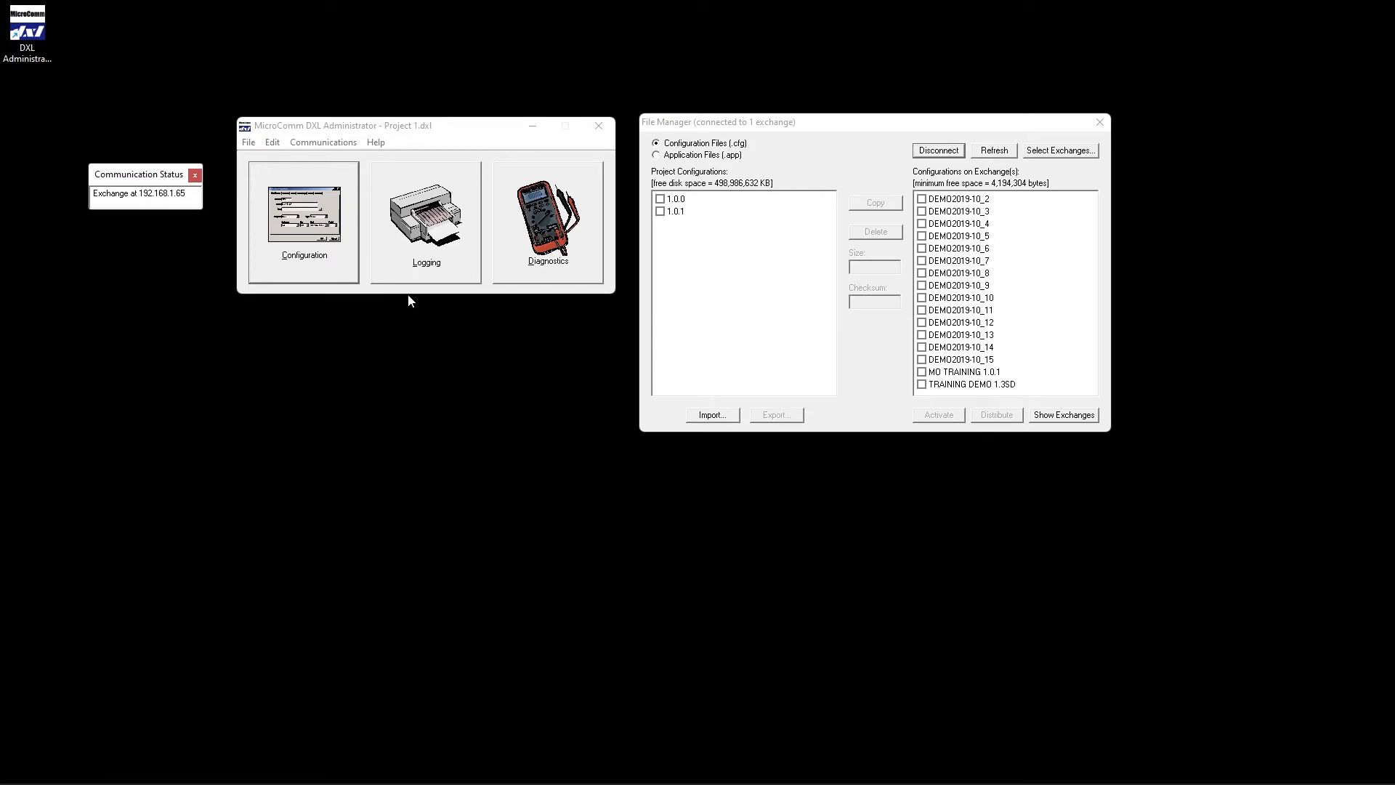
# - Copy the installed application file DXL-15.2.5 to the connected exchange
pyautogui.click(794, 136)
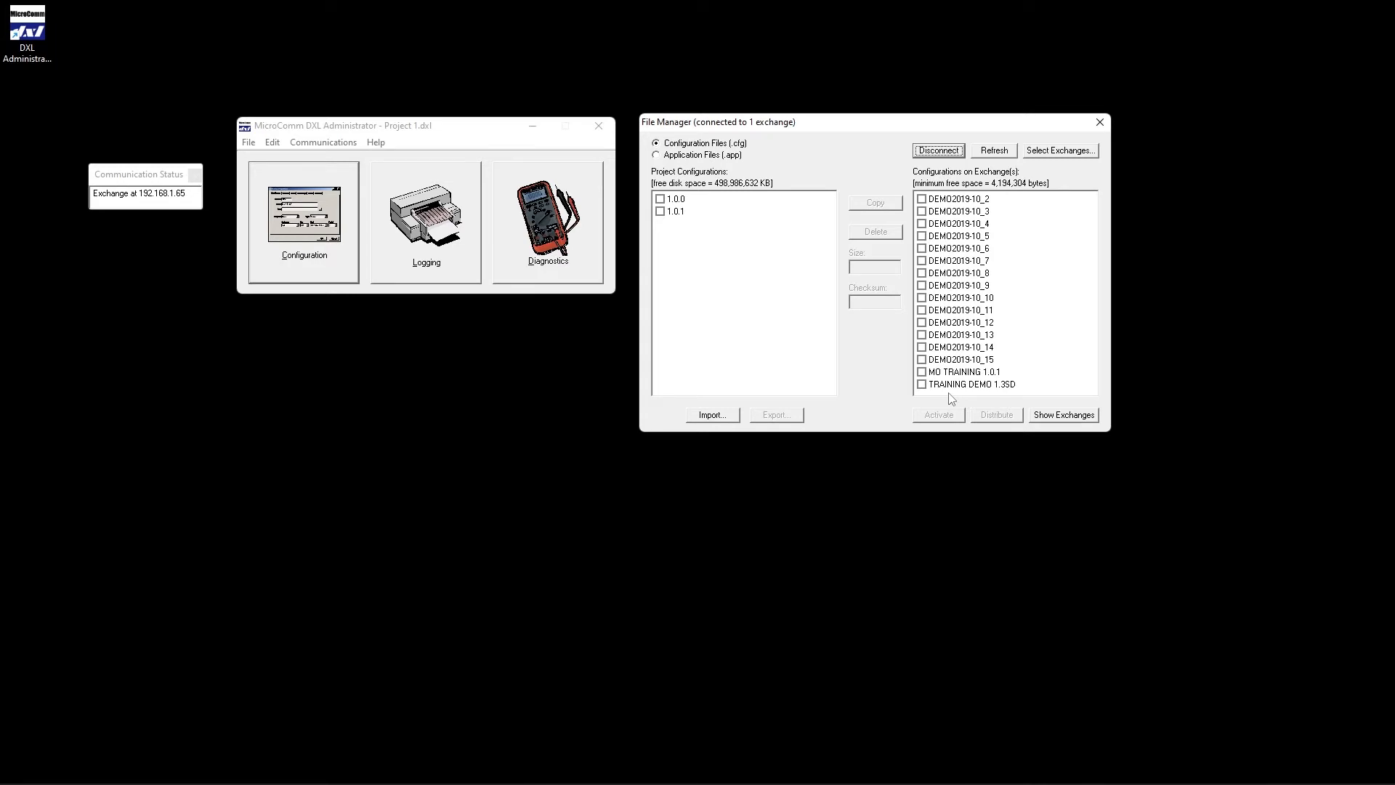
pyautogui.click(657, 156)
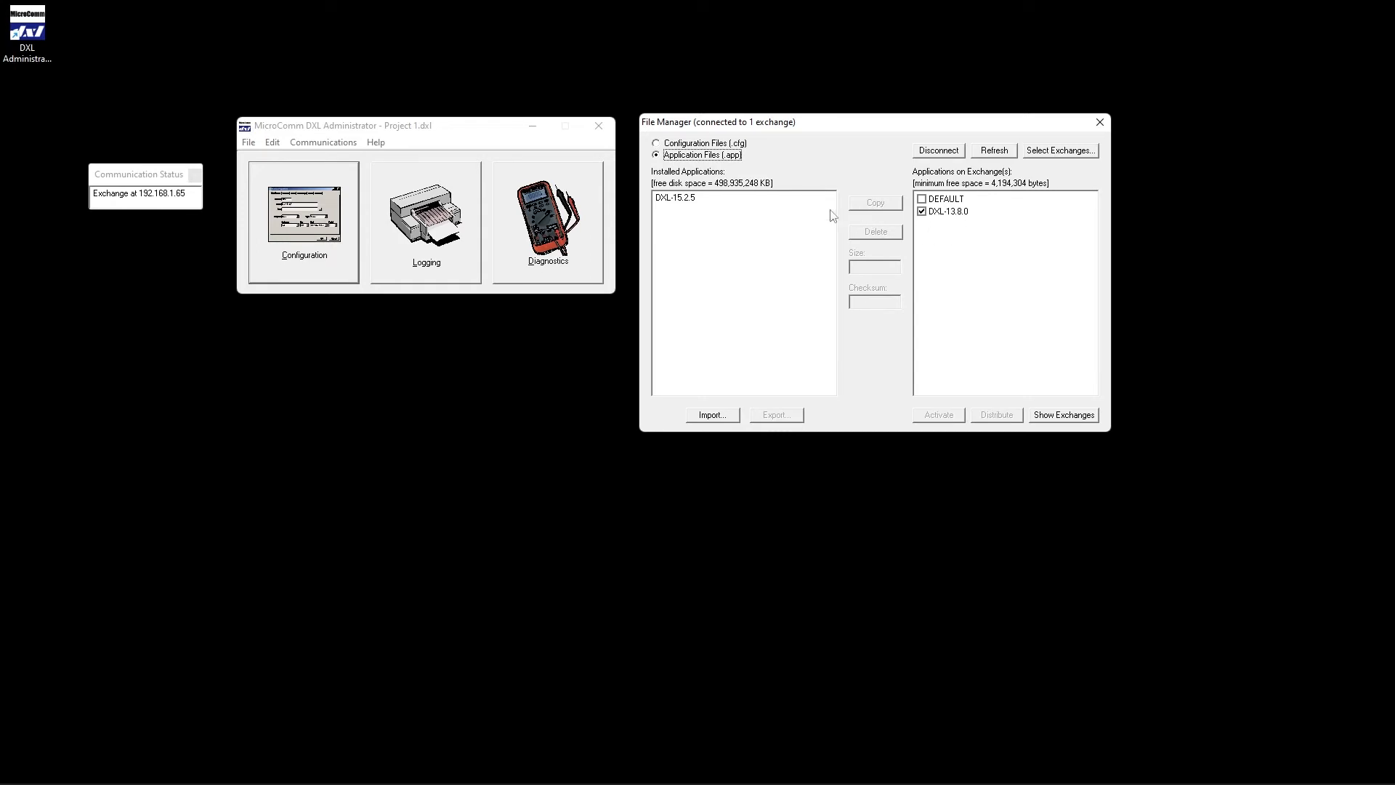
pyautogui.click(689, 206)
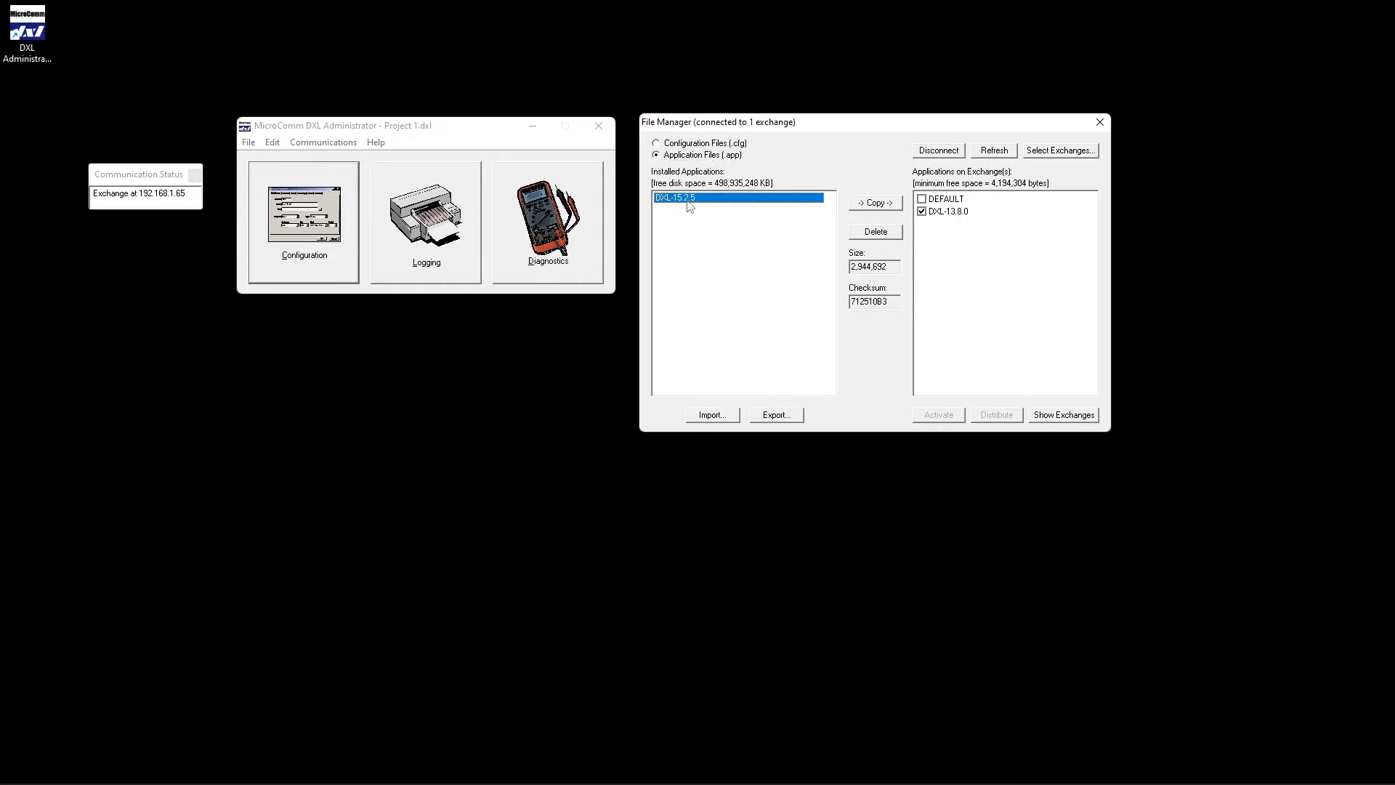
pyautogui.click(715, 416)
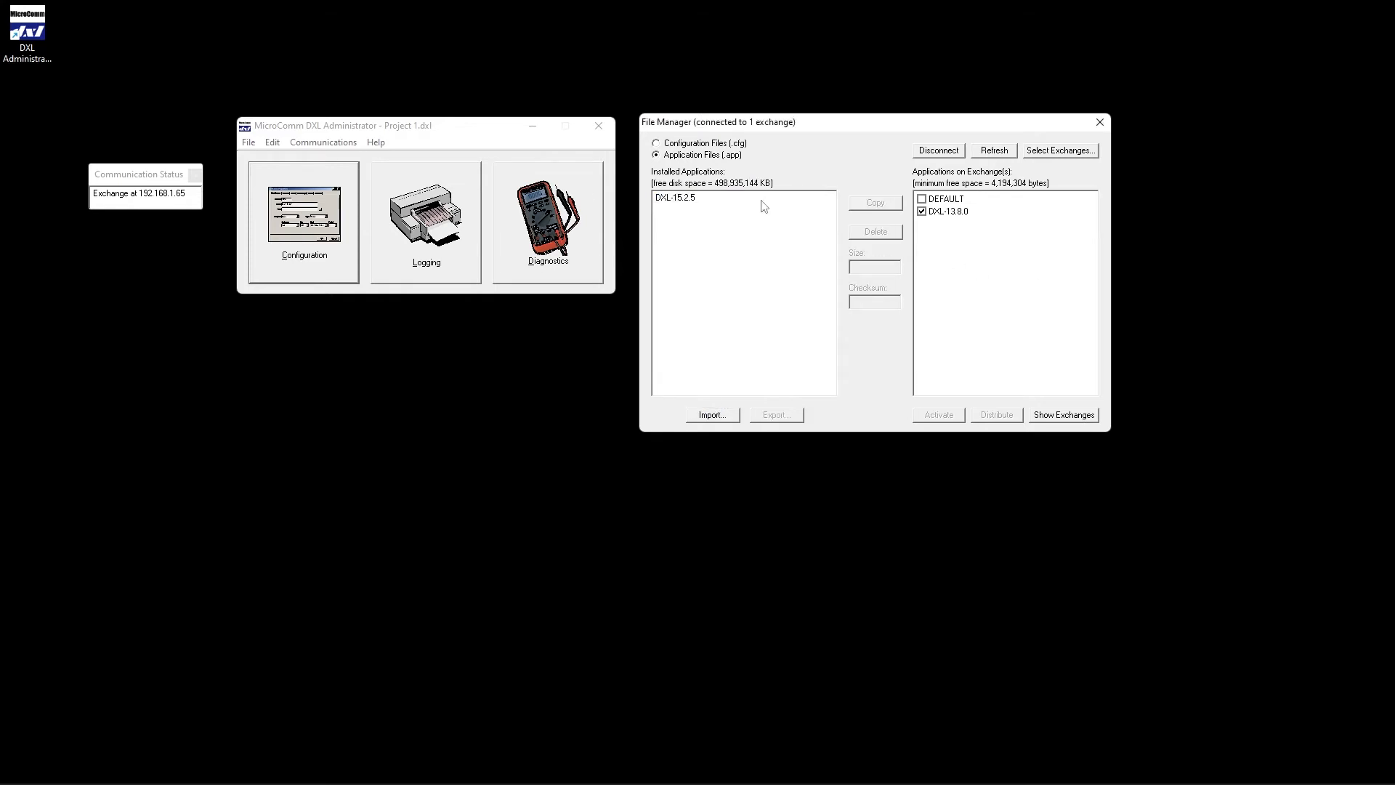
pyautogui.click(669, 198)
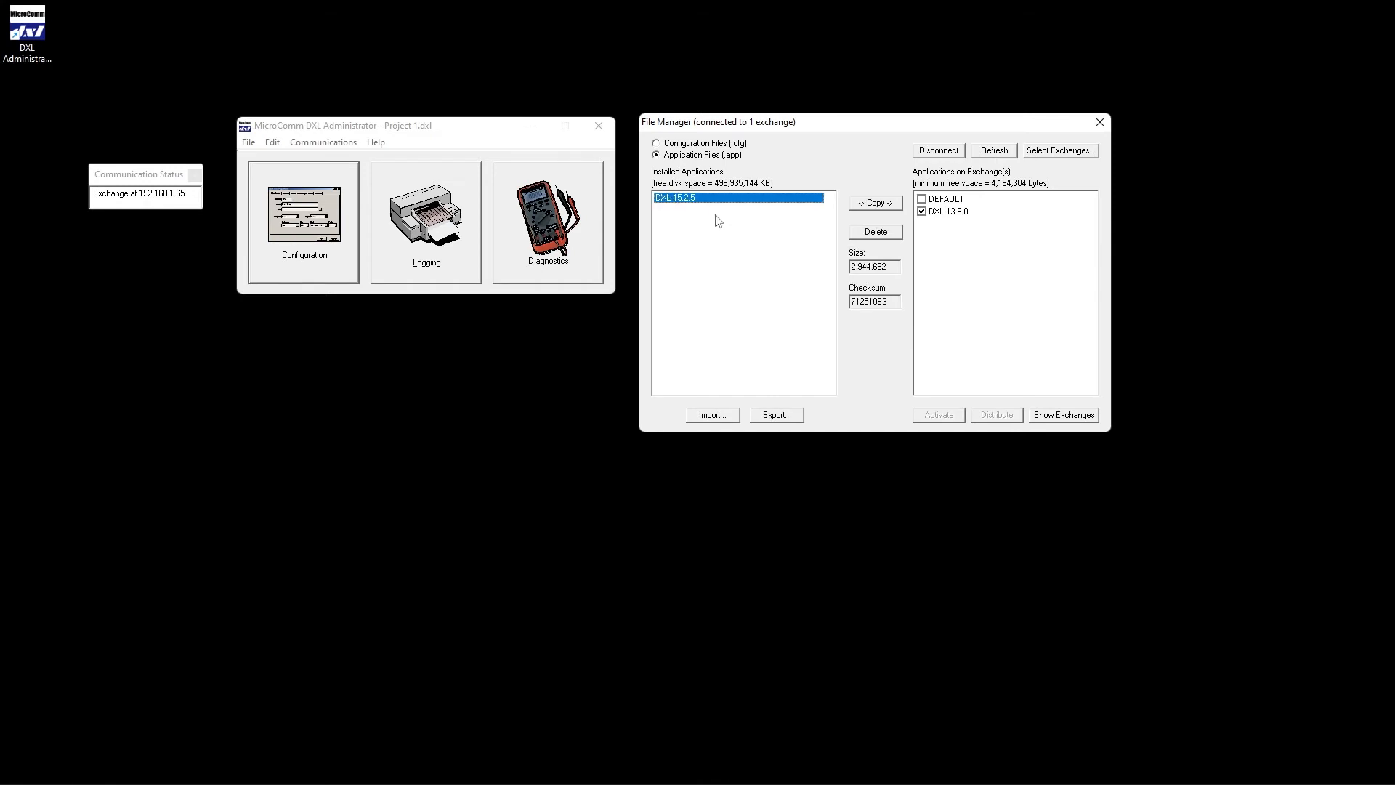
pyautogui.click(890, 206)
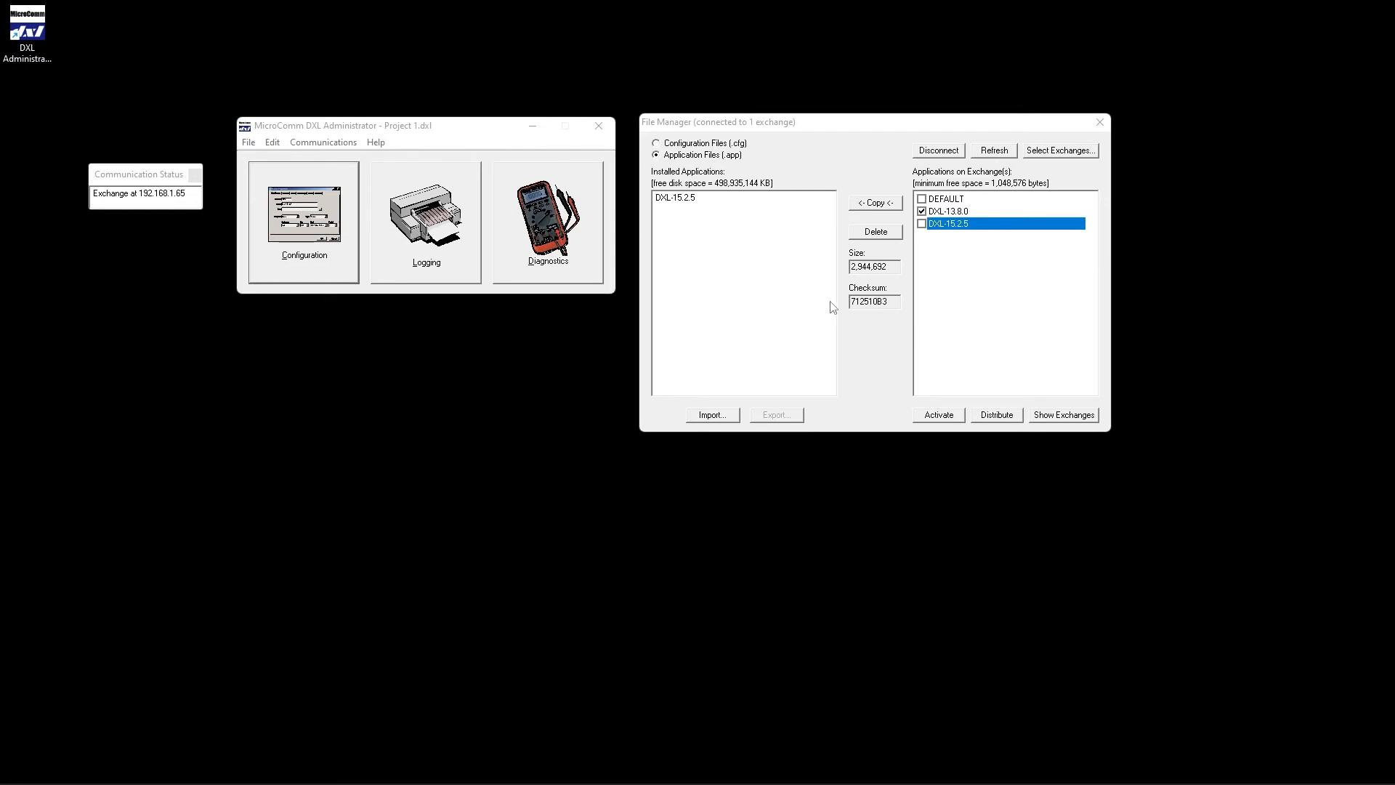
# - Compare the checksum of the installed DXL-15.2.5 application with that of its copy on the exchange
pyautogui.click(950, 231)
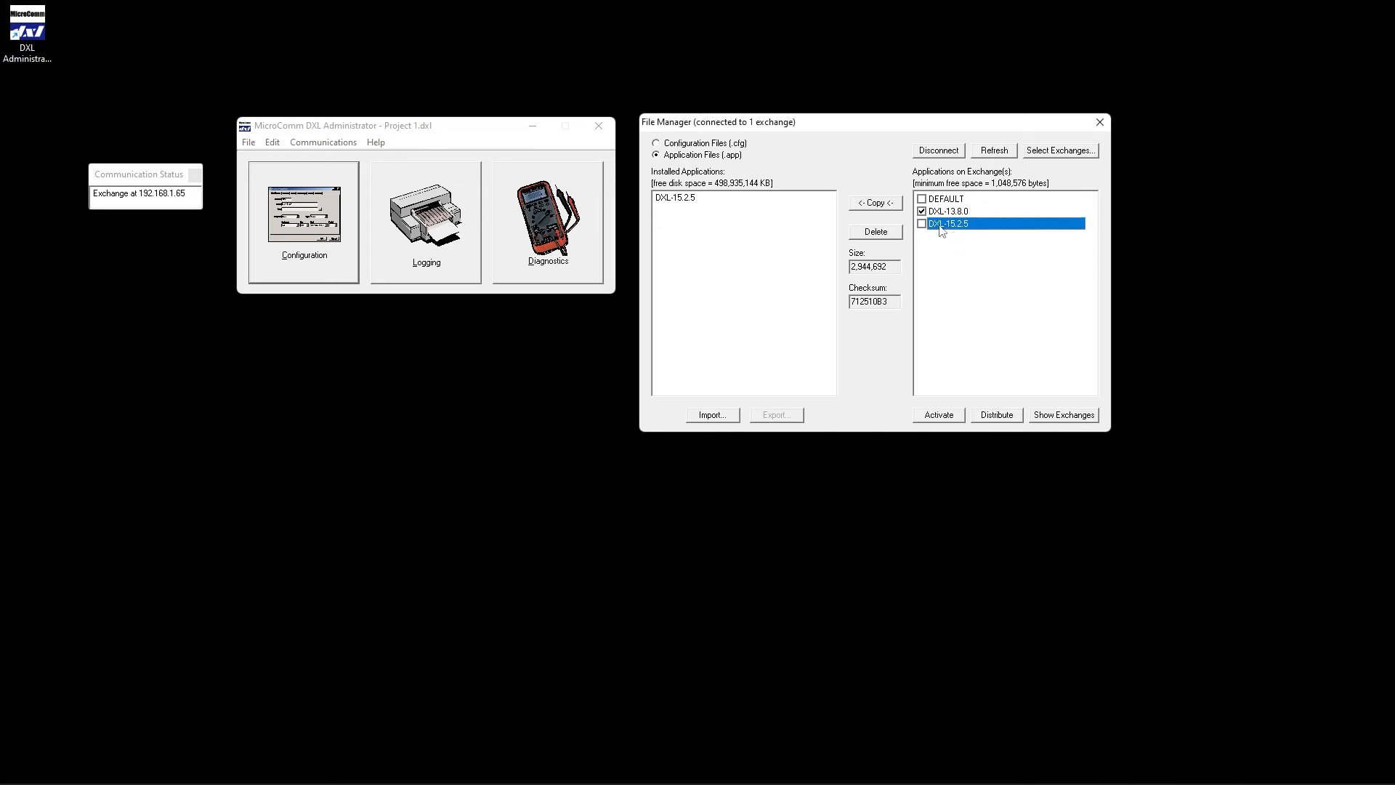
pyautogui.click(691, 200)
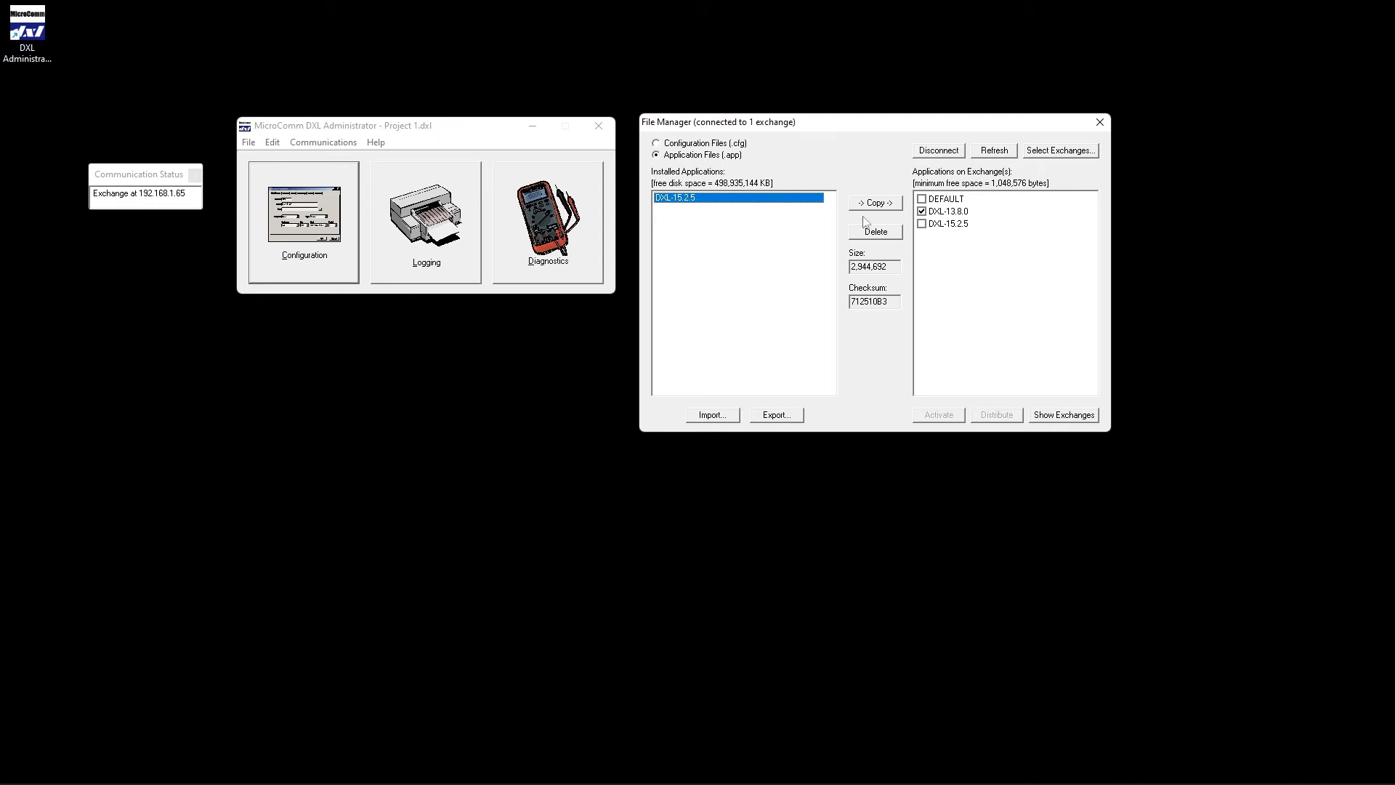
pyautogui.click(975, 226)
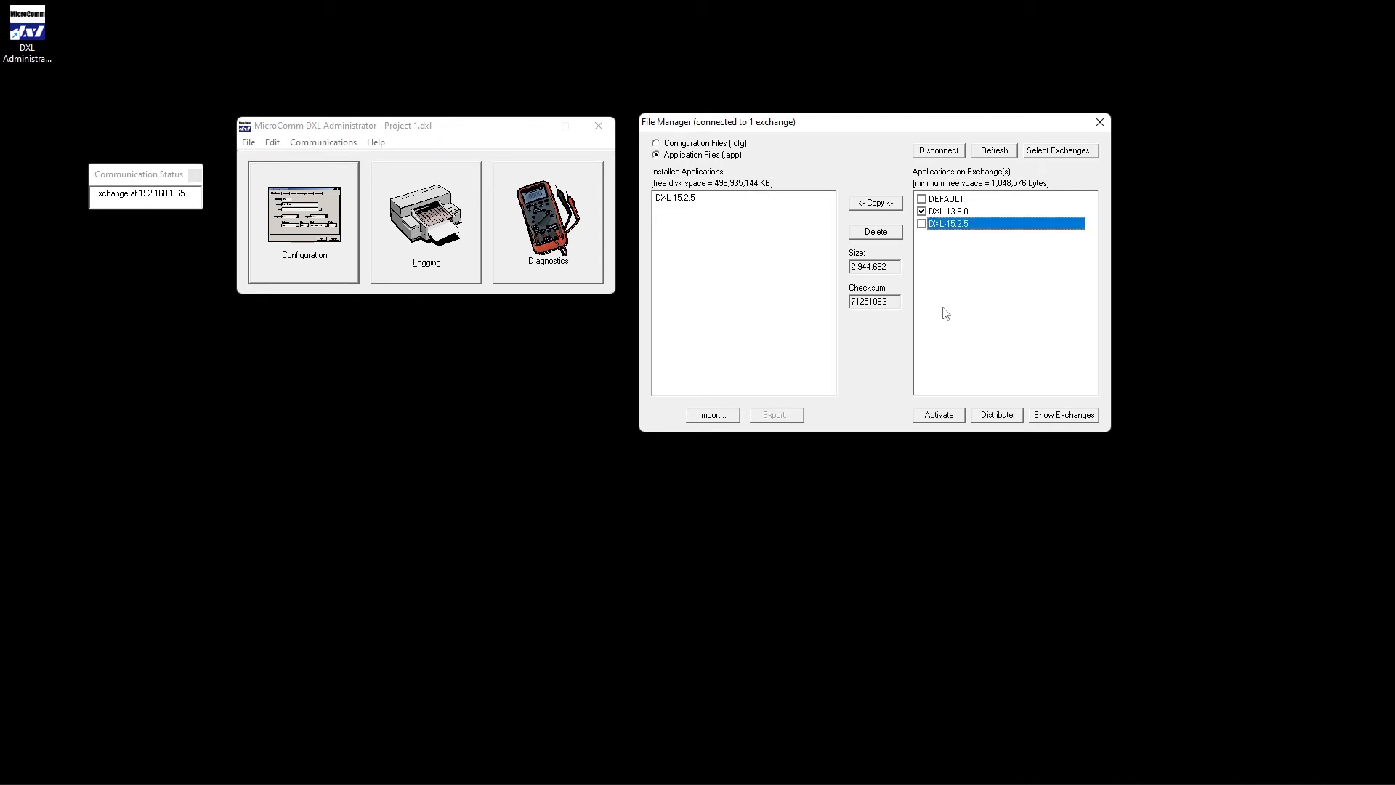
pyautogui.moveTo(888, 302); pyautogui.dragTo(850, 302)
pyautogui.click(992, 282)
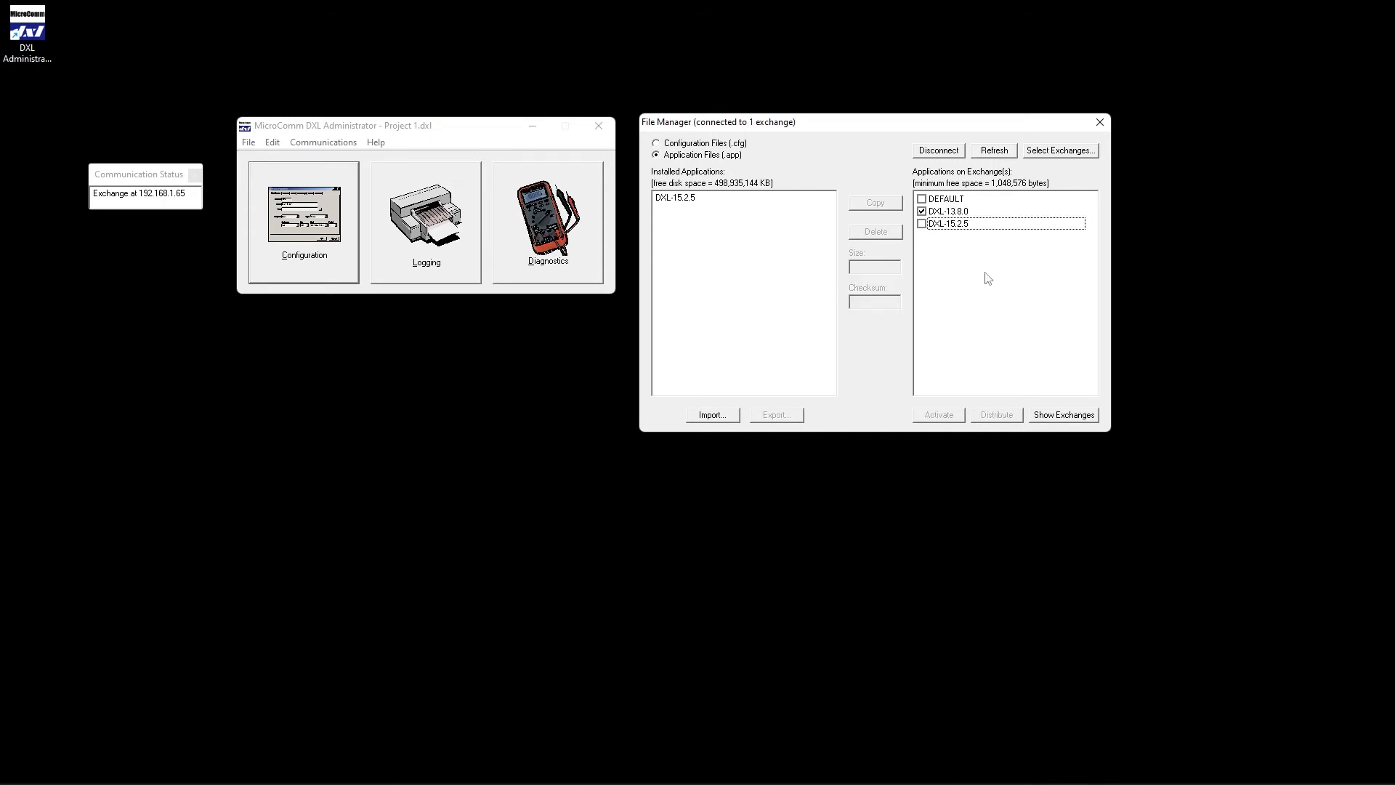
# - Activate the DXL-15.2.5 application on the exchange, allowing the exchange to reboot
pyautogui.click(947, 227)
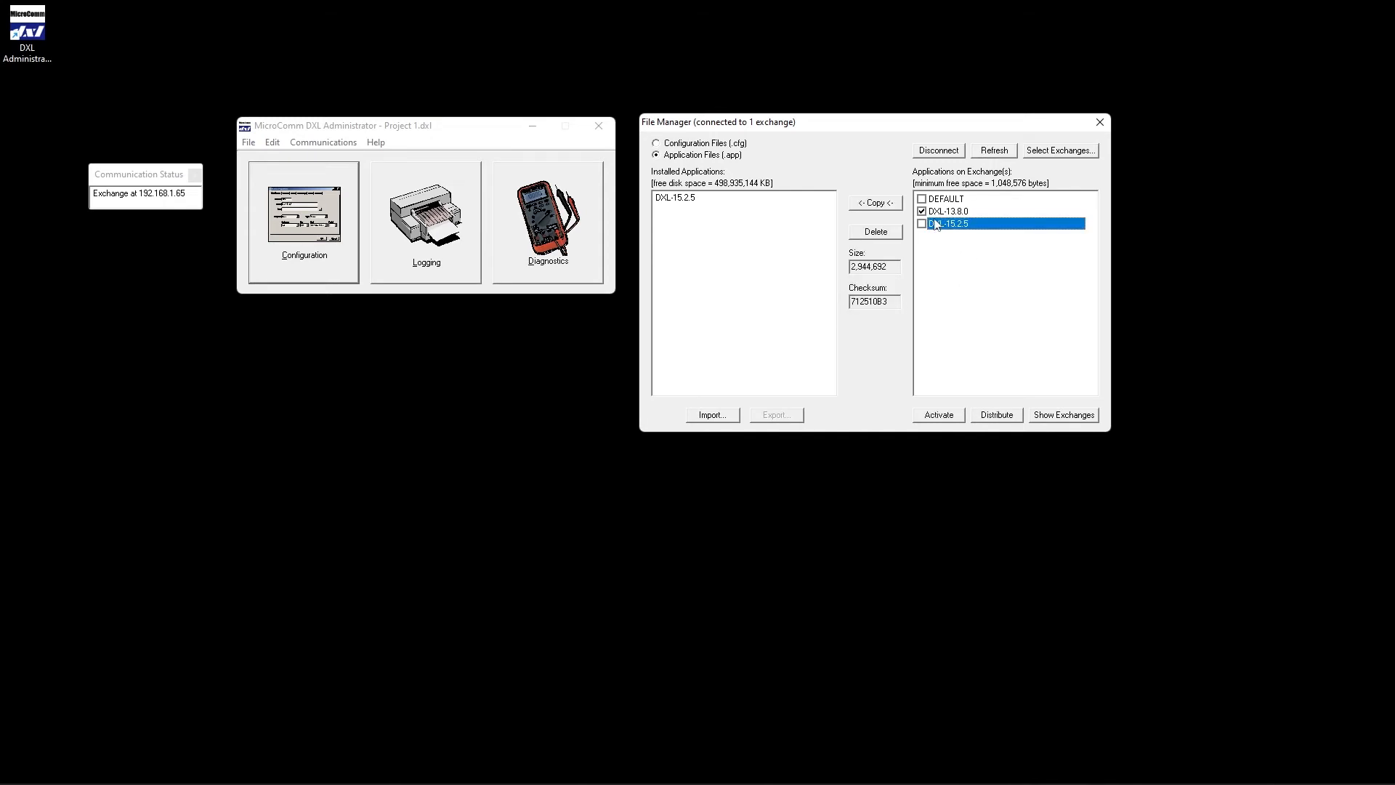
pyautogui.click(939, 415)
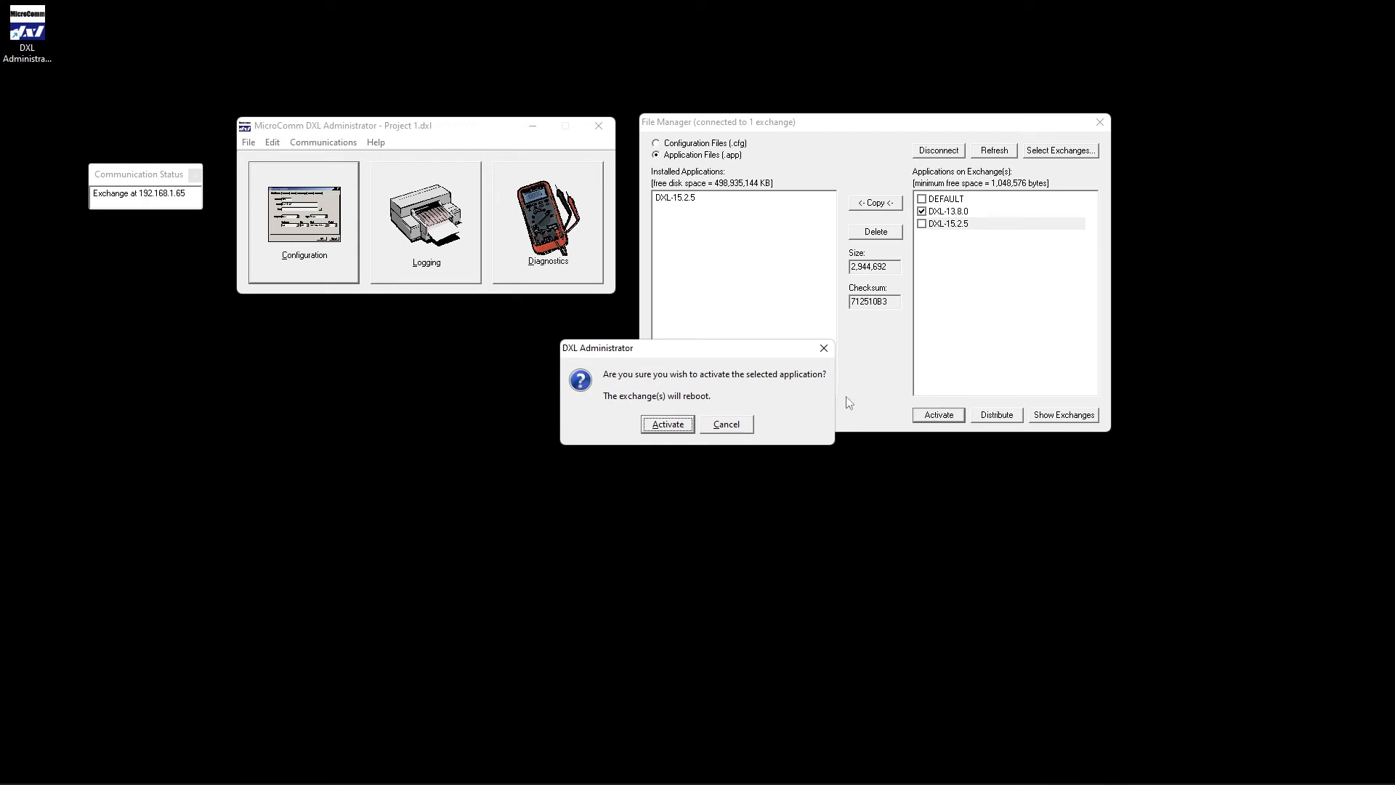
pyautogui.click(674, 426)
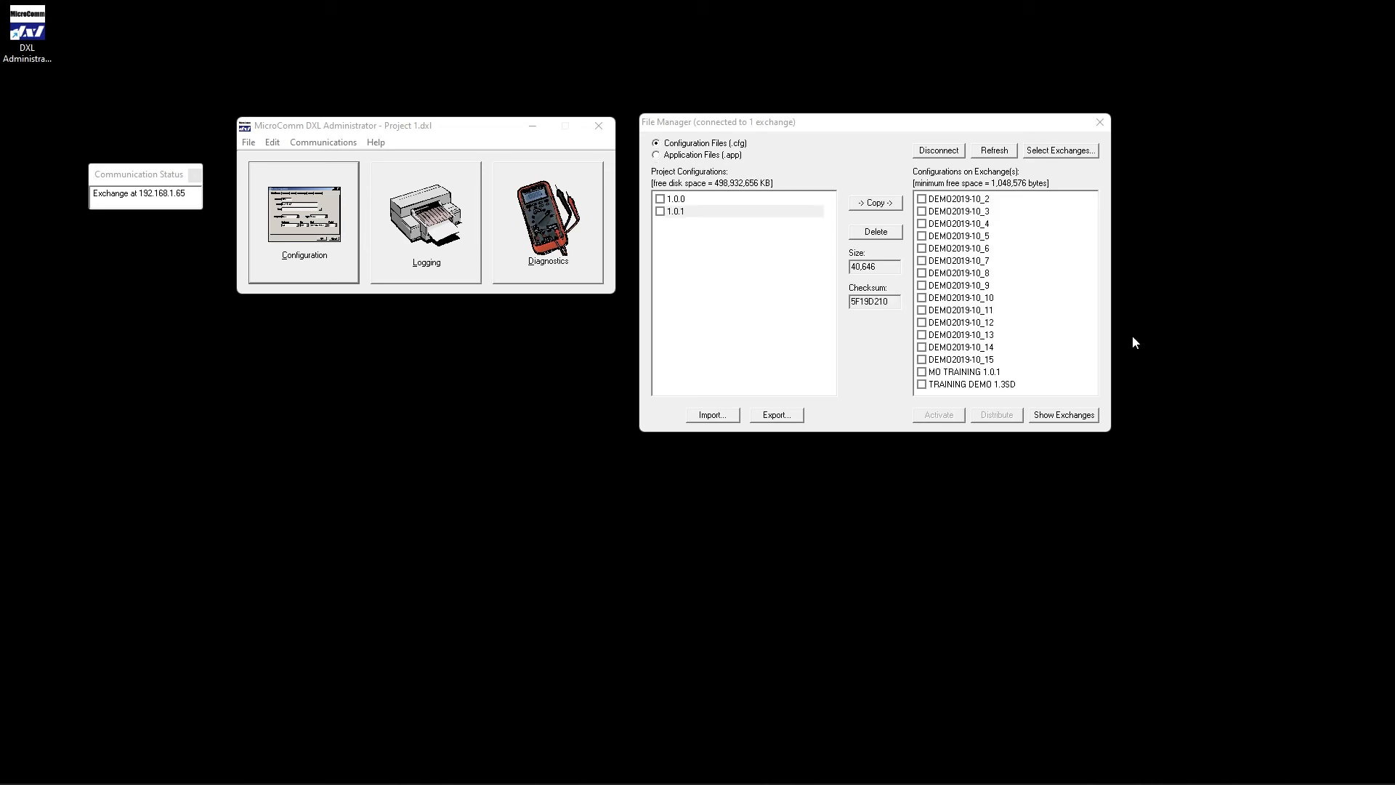
# - Copy project configuration 1.0.1 to the exchange and compare the checksums of the project and exchange copies
pyautogui.click(834, 125)
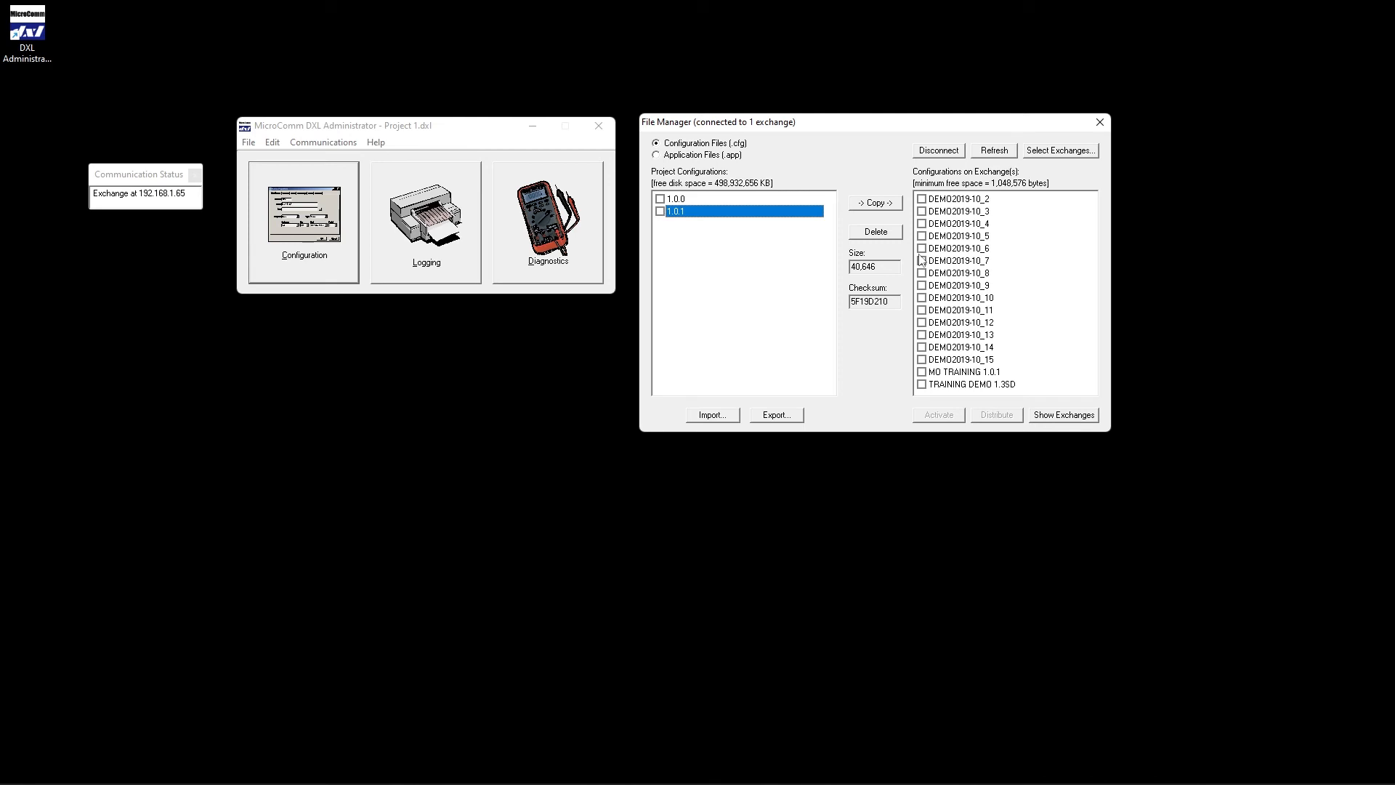
pyautogui.click(887, 210)
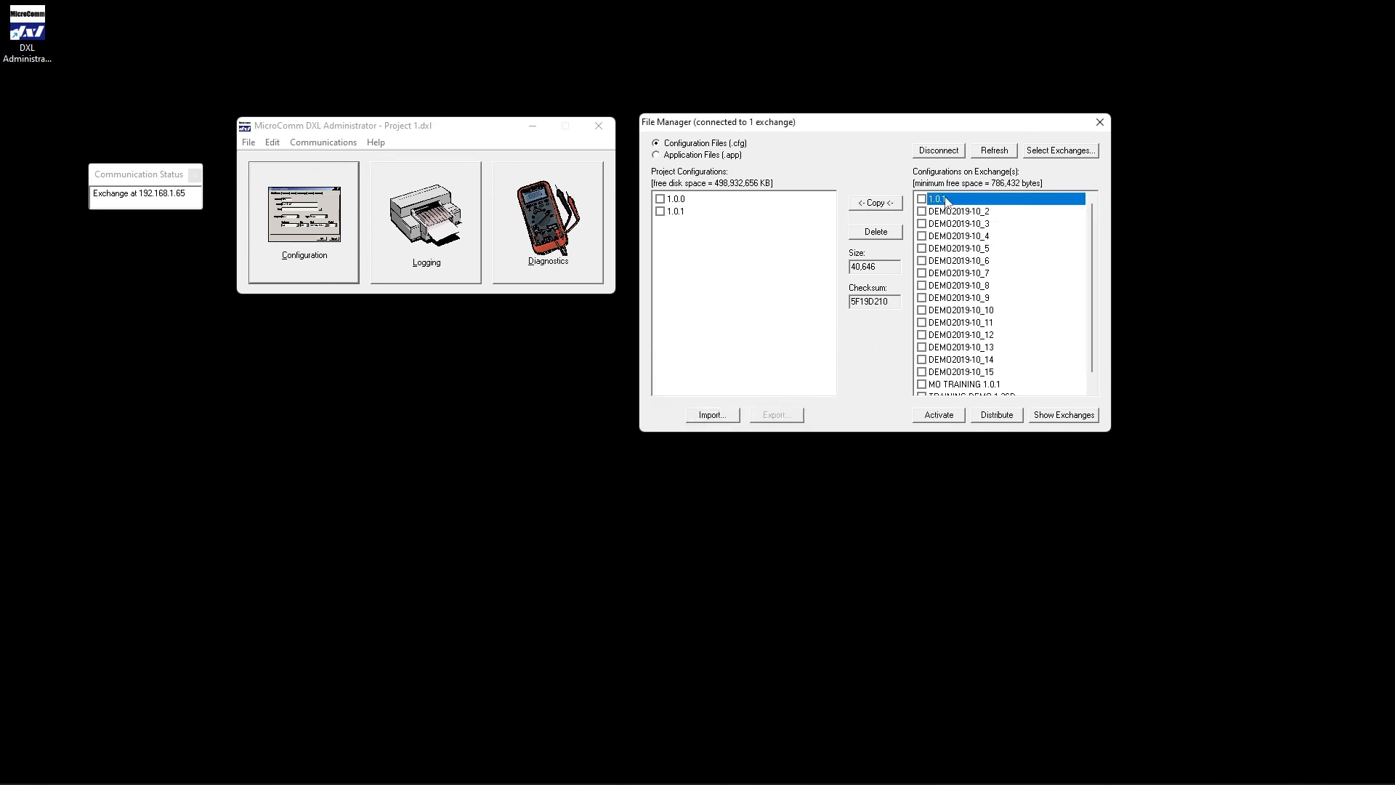
pyautogui.click(681, 212)
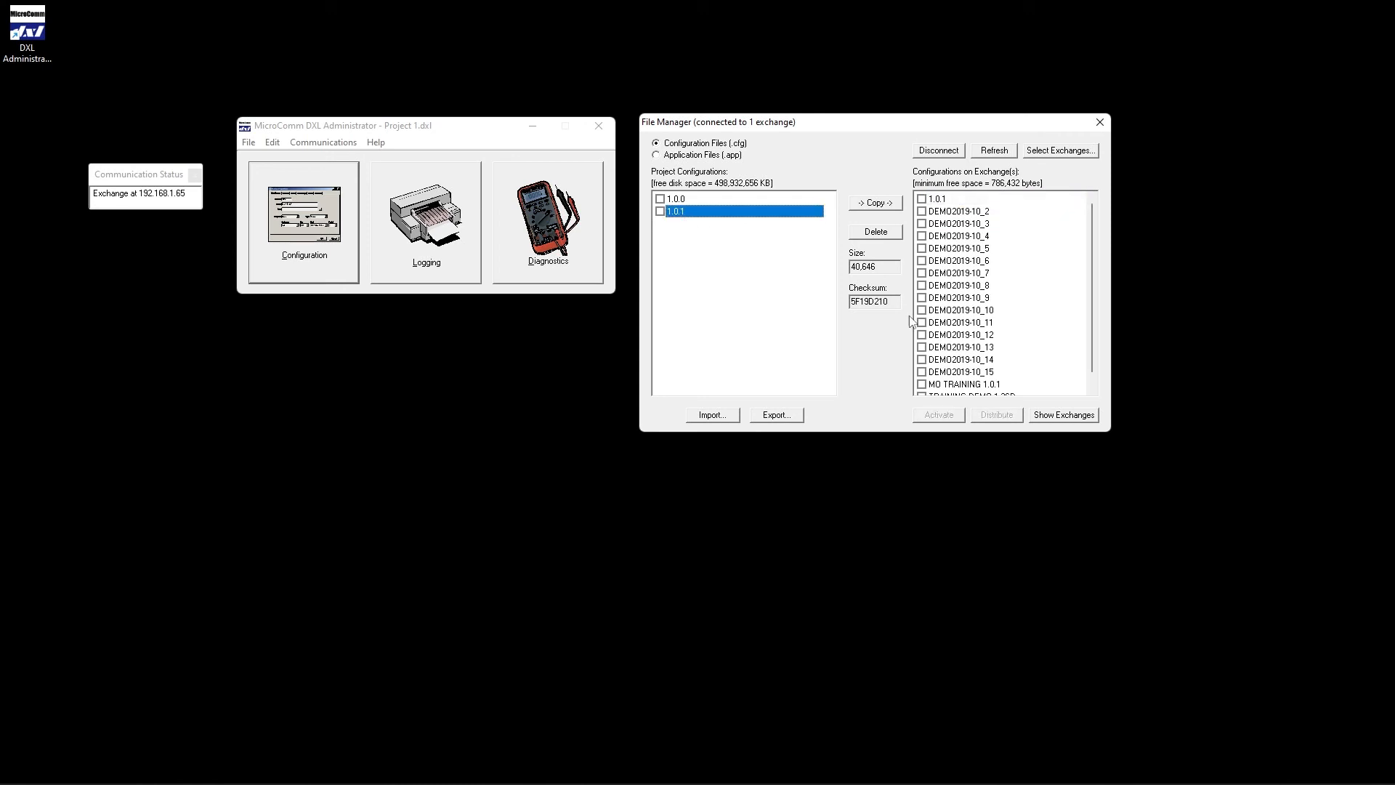
pyautogui.doubleClick(892, 300)
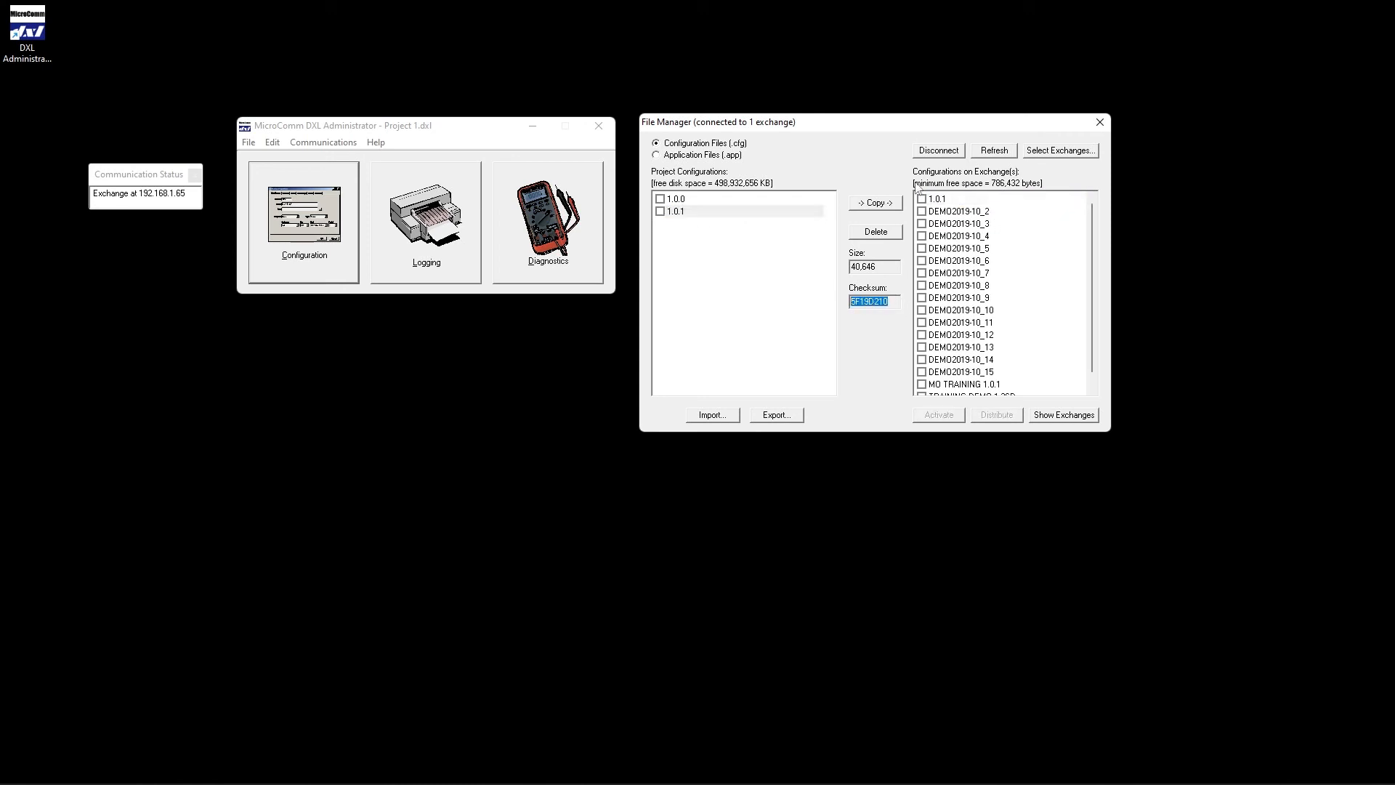
pyautogui.click(947, 200)
pyautogui.doubleClick(872, 301)
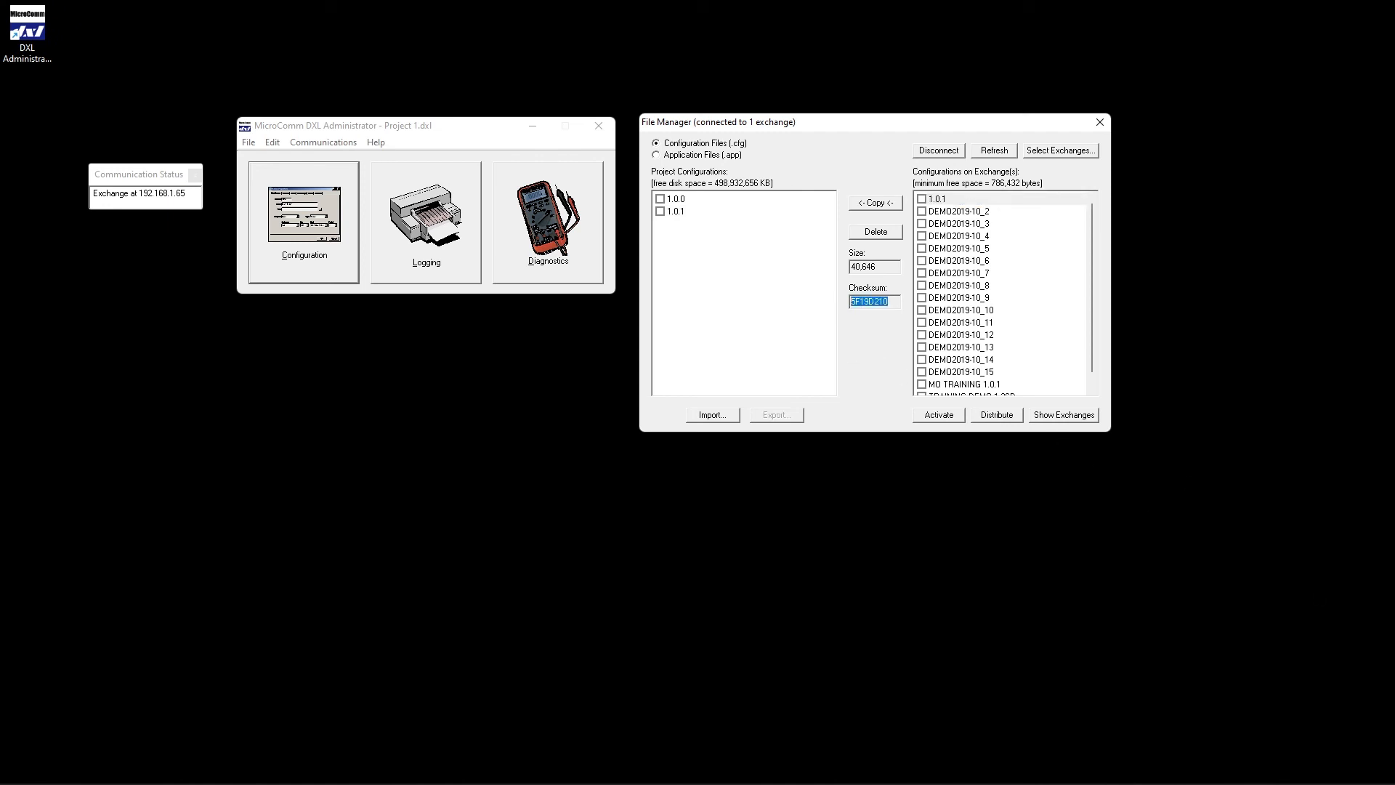
# - Activate configuration 1.0.1 on the exchange and reboot the exchange
pyautogui.click(924, 201)
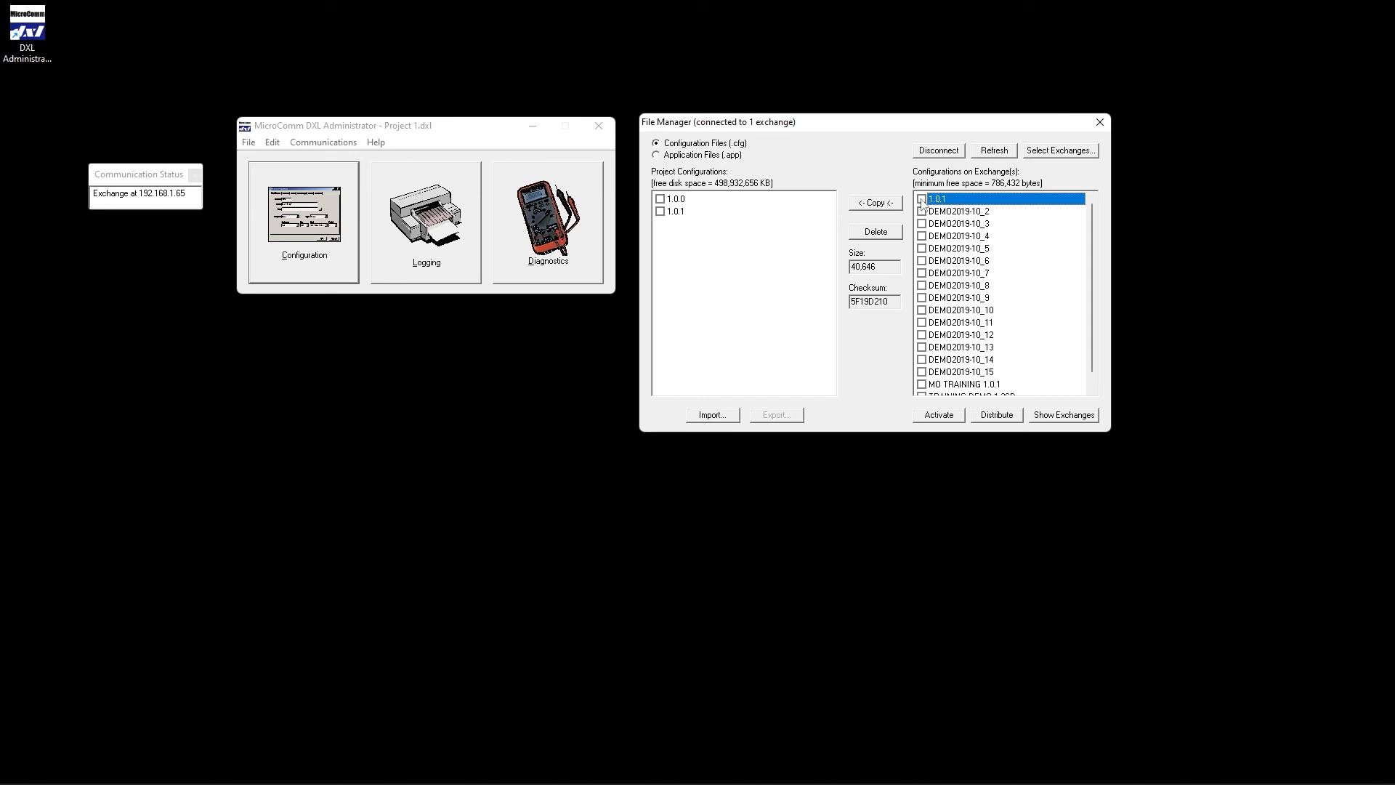
pyautogui.click(948, 417)
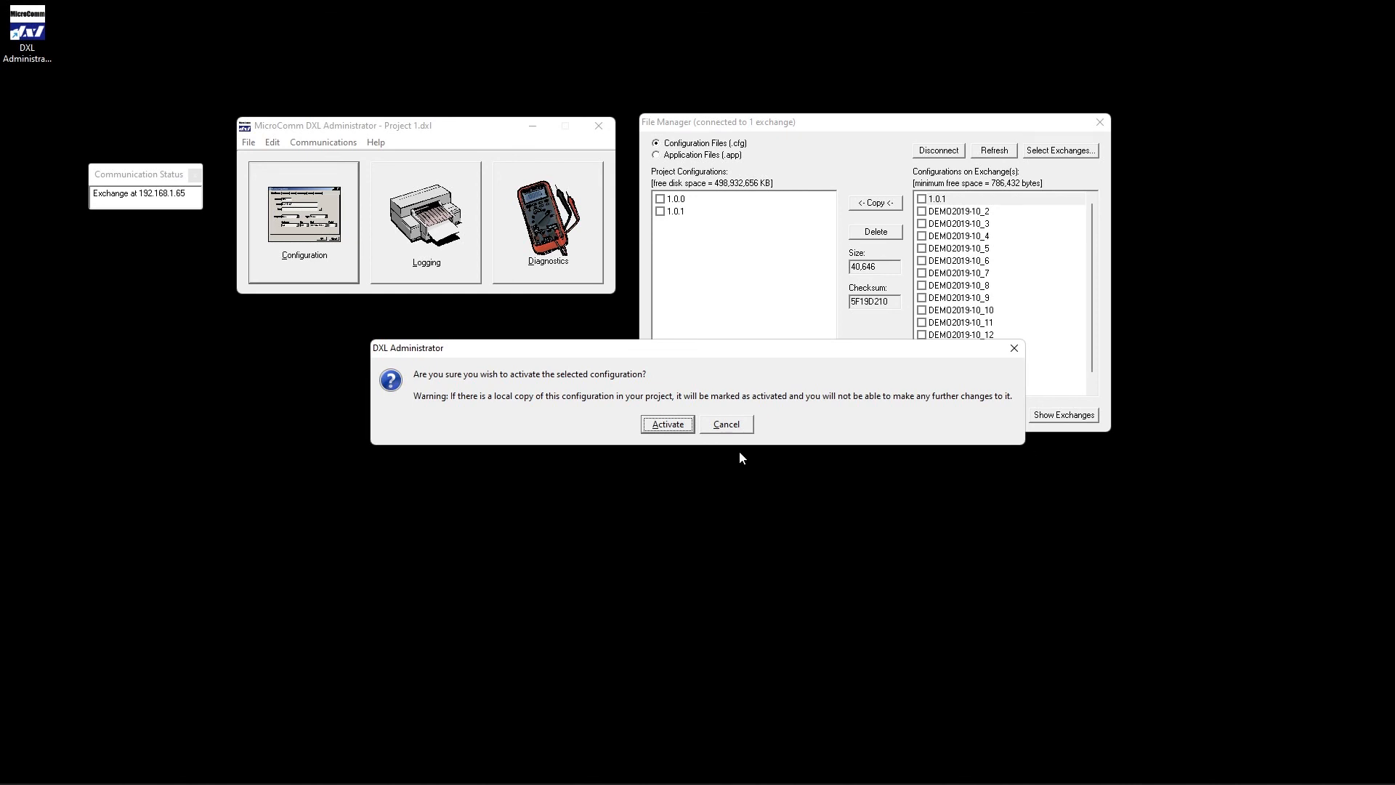
pyautogui.click(667, 424)
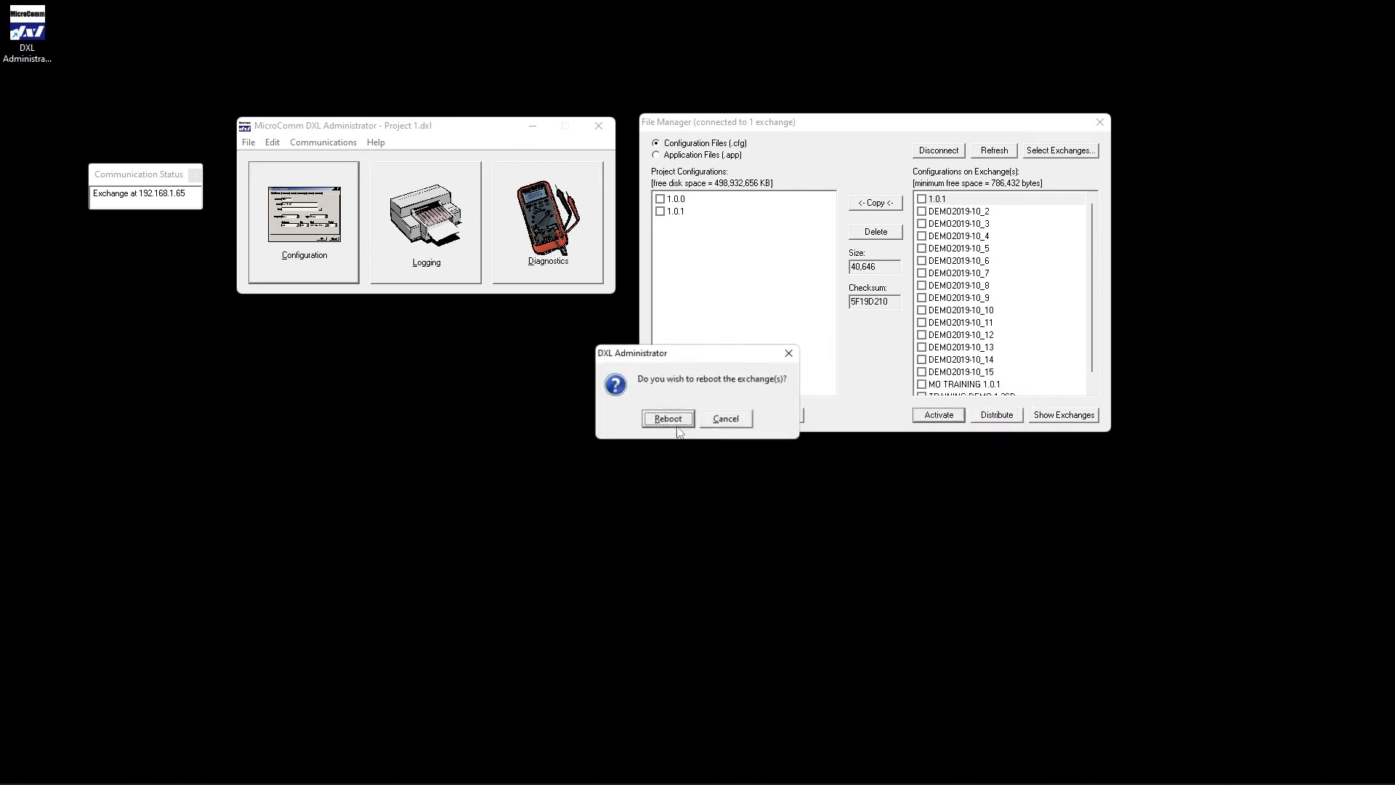
pyautogui.click(662, 419)
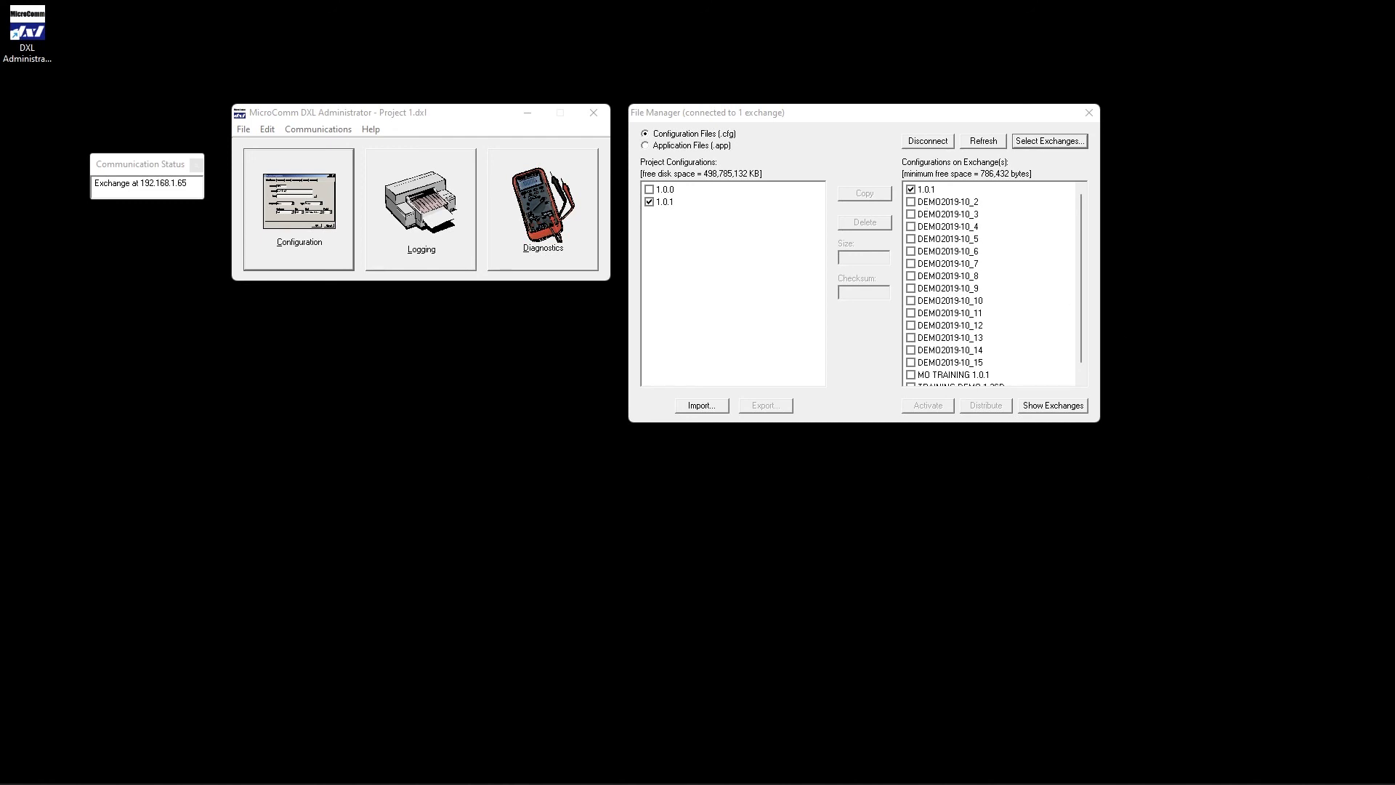
# - Close the File Manager and end the exchange connection by closing the communication status window
pyautogui.click(155, 179)
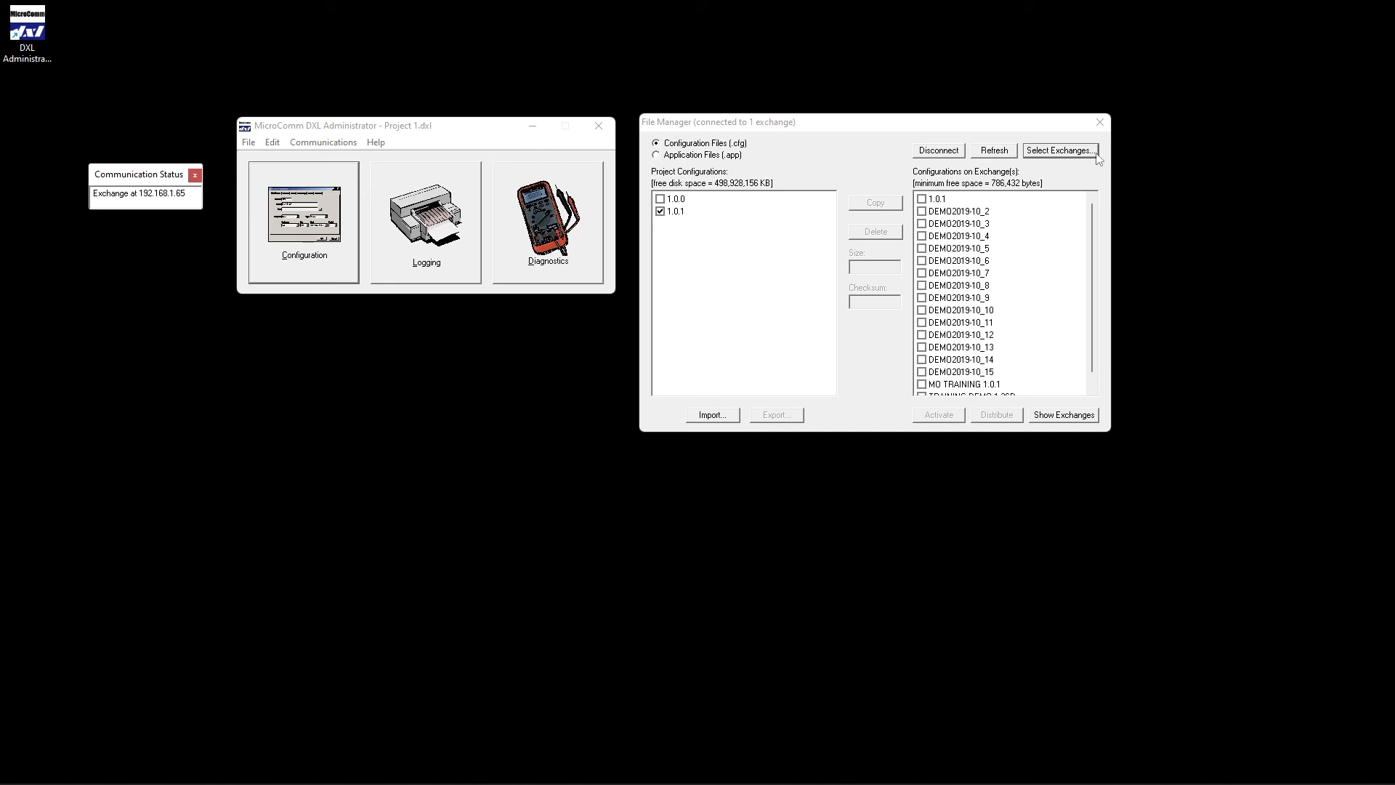
pyautogui.click(1100, 122)
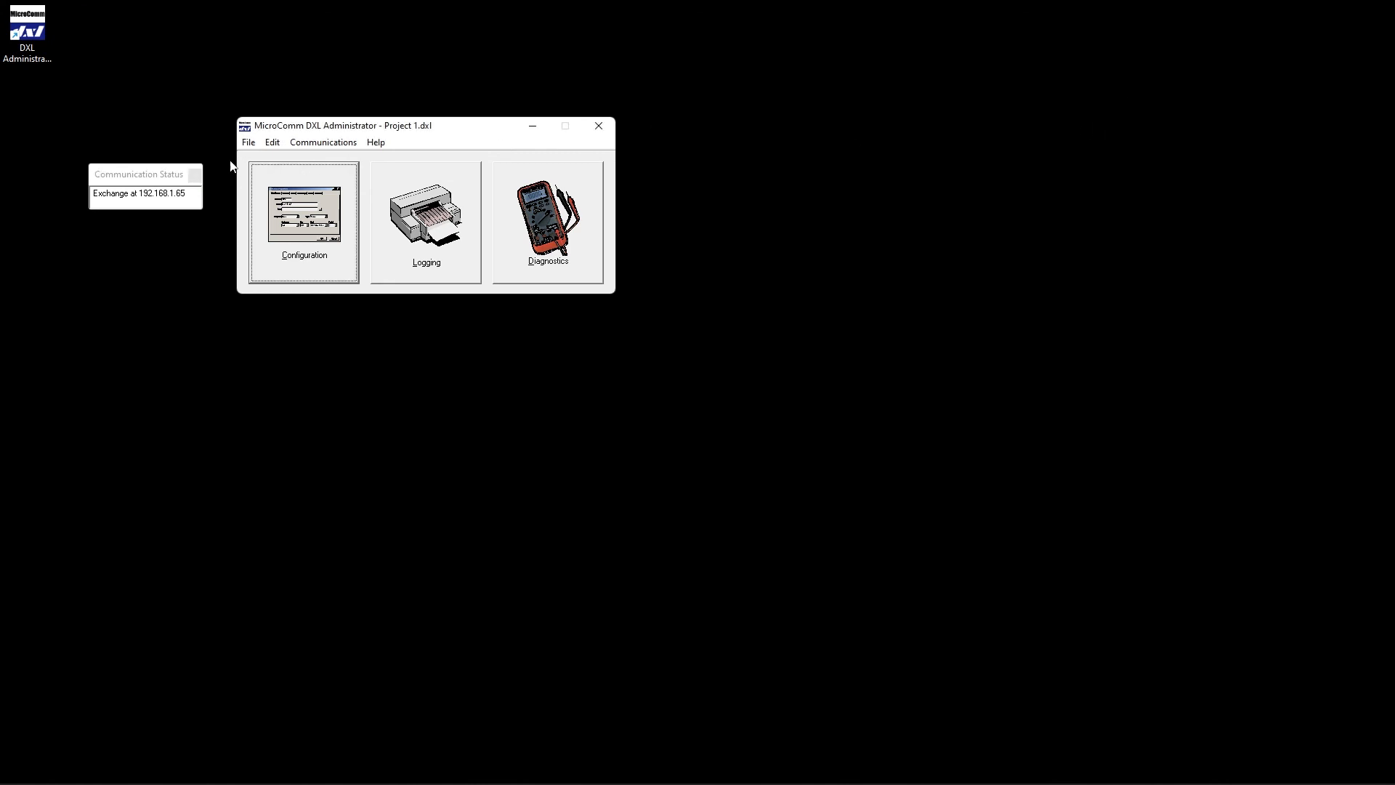
pyautogui.click(195, 176)
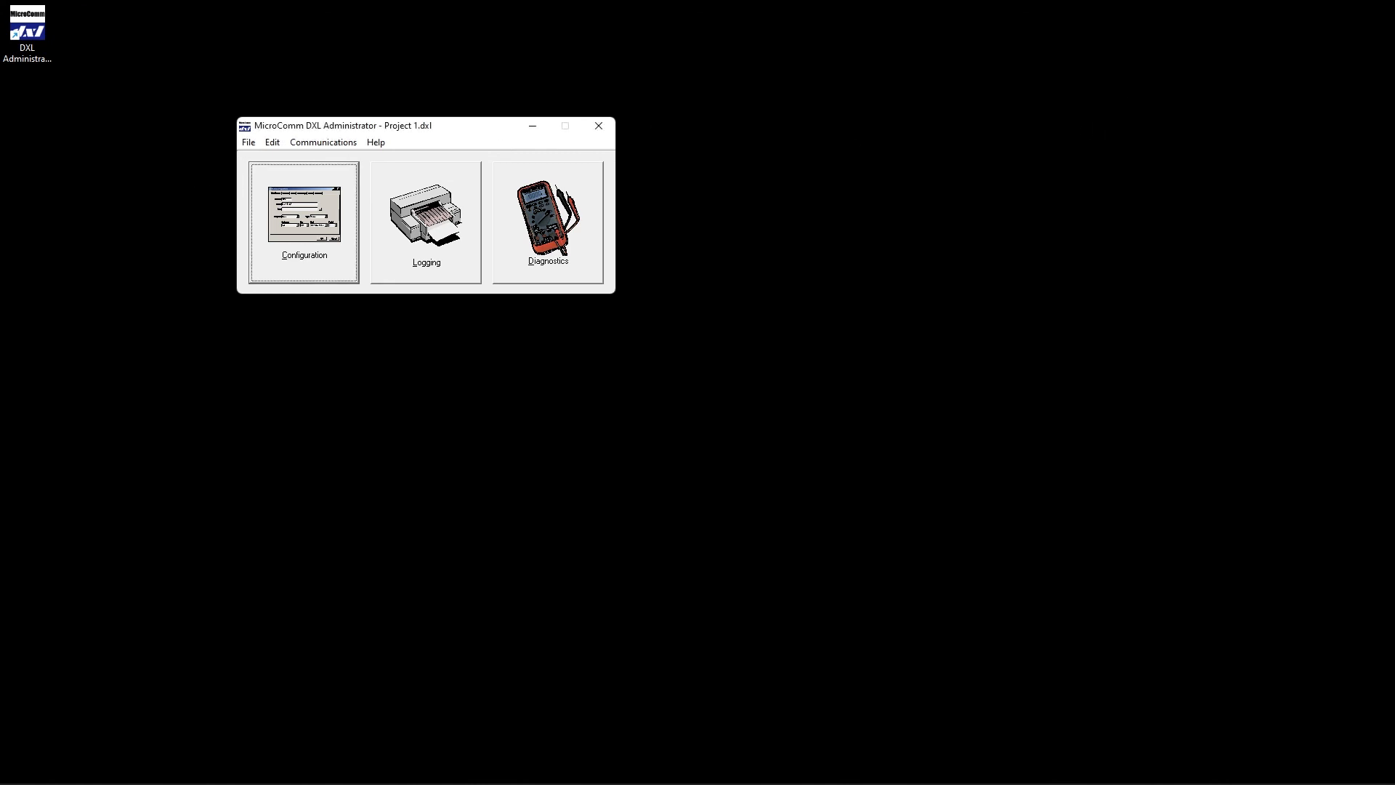